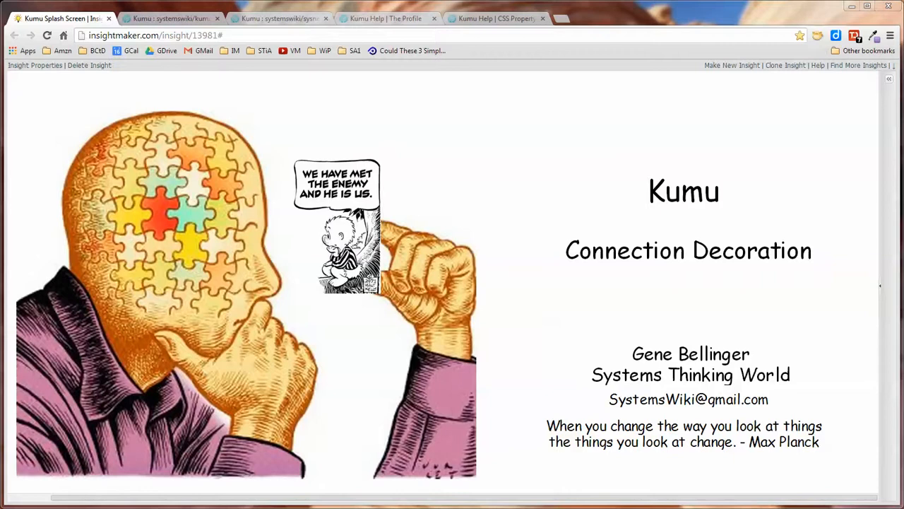
- Label the connection between Decorations and Connection Decoration in the Kumu map "this is my label"
{"action": "left_click", "coordinate": [180, 23]}
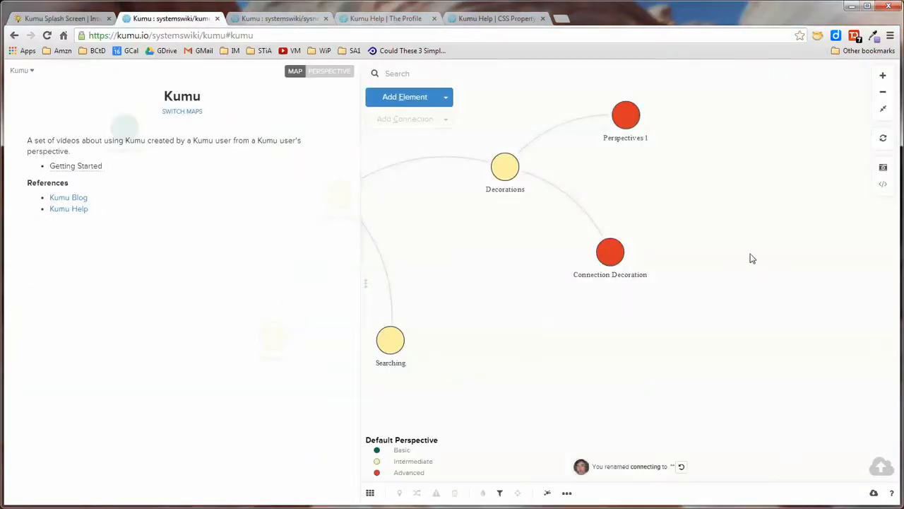
{"action": "left_click", "coordinate": [576, 205]}
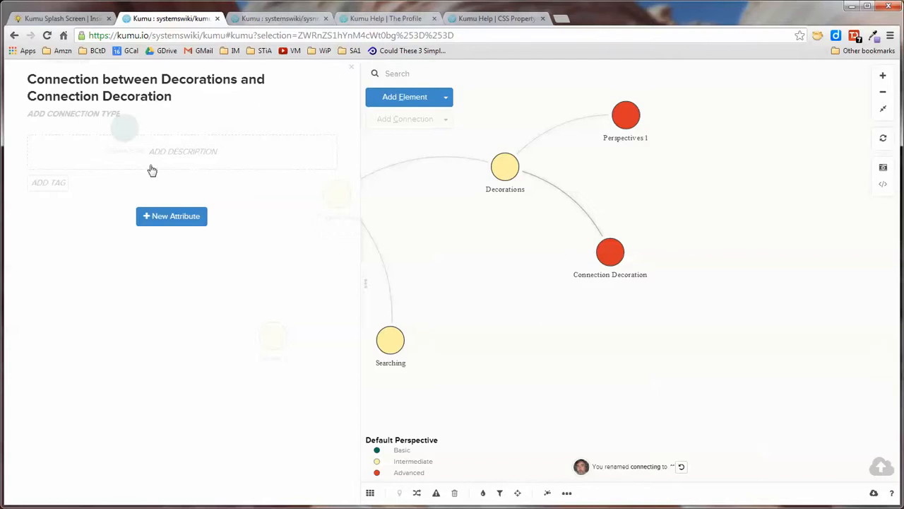
{"action": "left_click", "coordinate": [154, 88]}
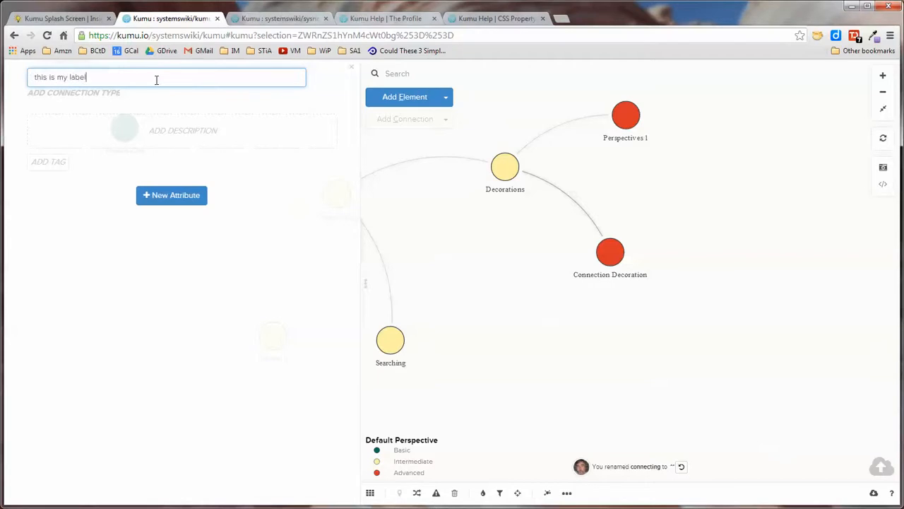
{"action": "key", "text": "Return"}
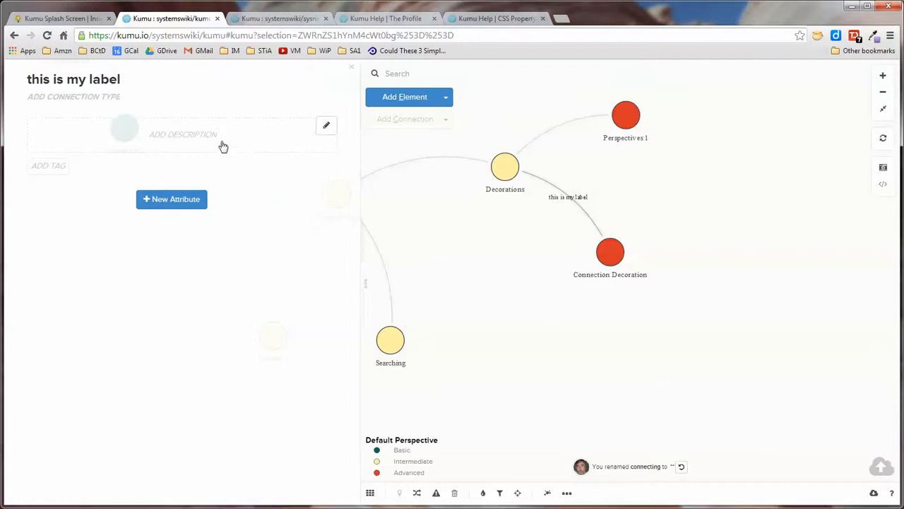
{"action": "left_click", "coordinate": [577, 200]}
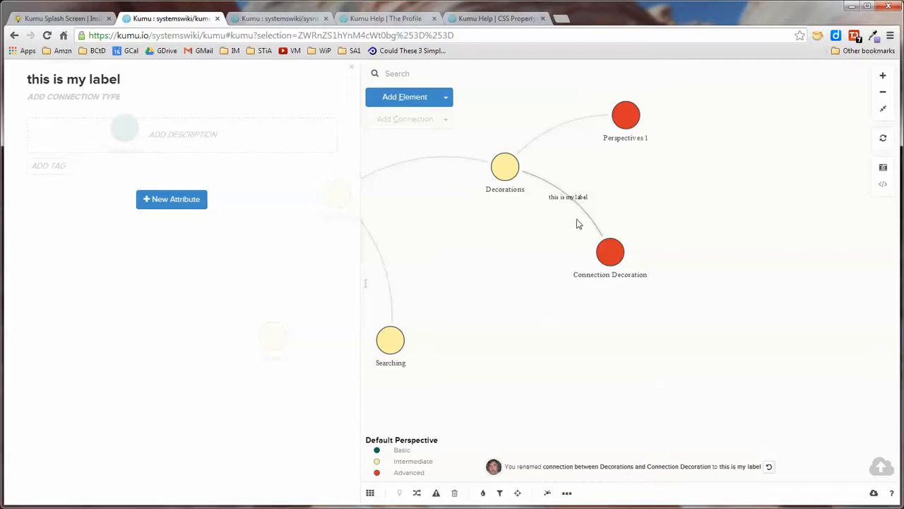
- Clear the custom label from the connection between Decorations and Connection Decoration
{"action": "left_click", "coordinate": [118, 82]}
{"action": "key", "text": "BackSpace"}
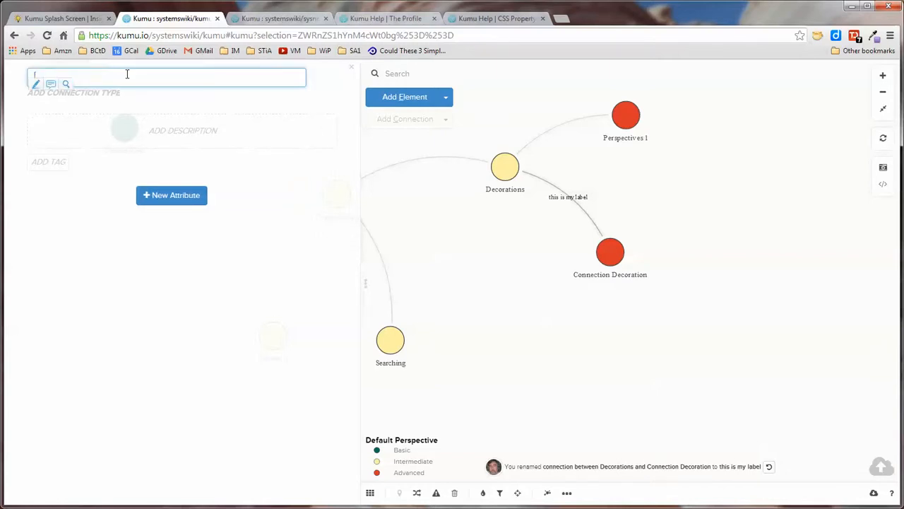
{"action": "key", "text": "Return"}
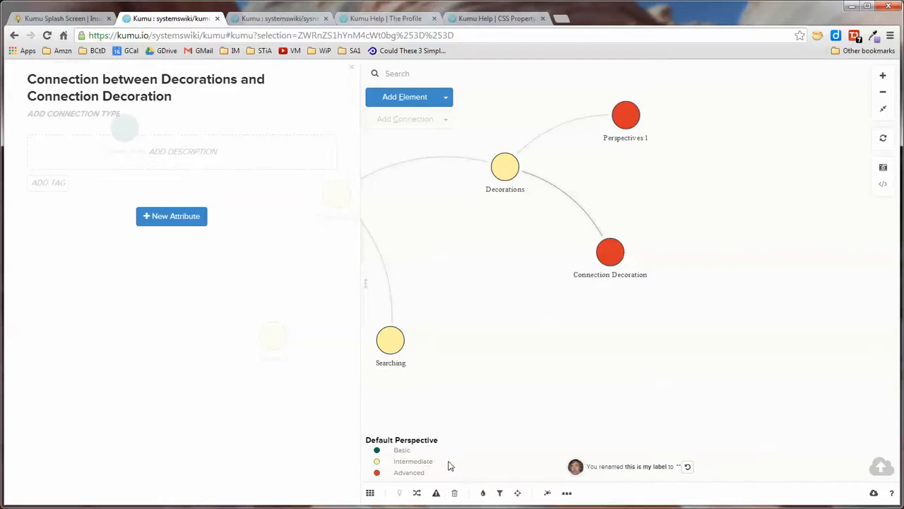
- Make the connection between Decorations and Connection Decoration directed and reverse its direction
{"action": "left_click", "coordinate": [418, 493]}
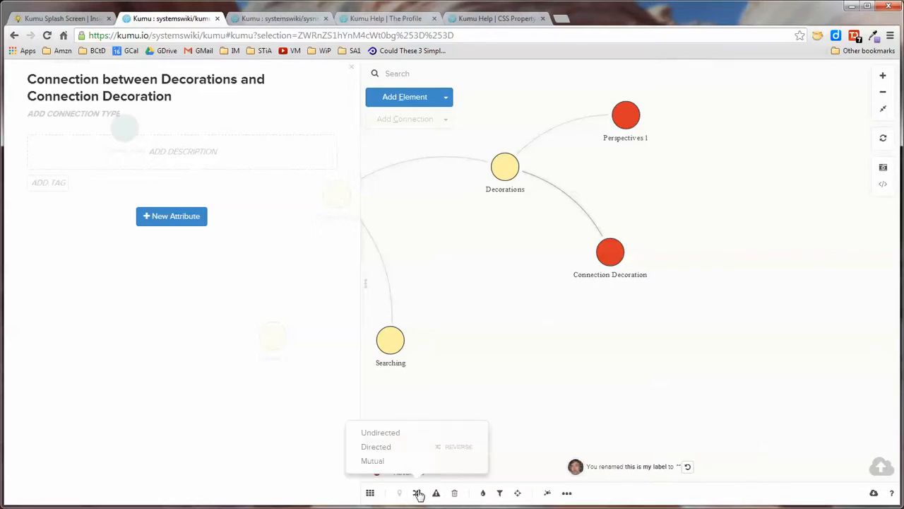
{"action": "left_click", "coordinate": [376, 447]}
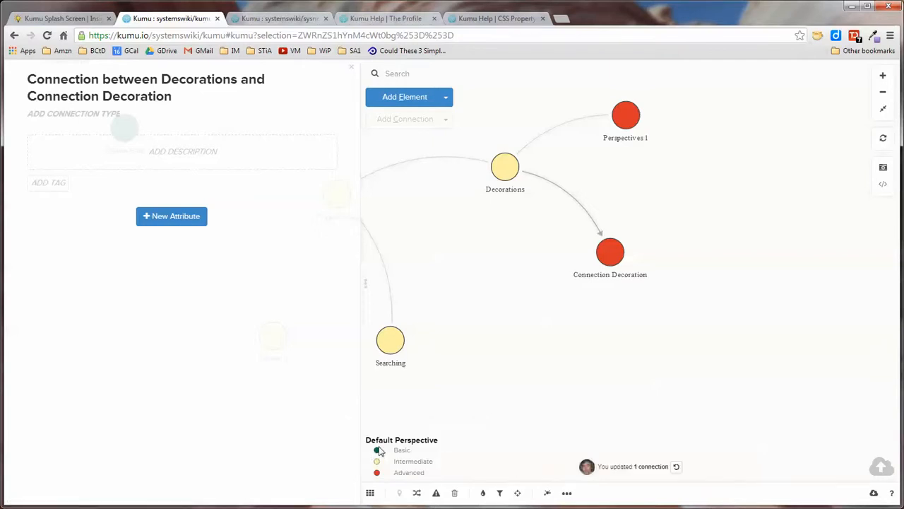
{"action": "left_click", "coordinate": [417, 493]}
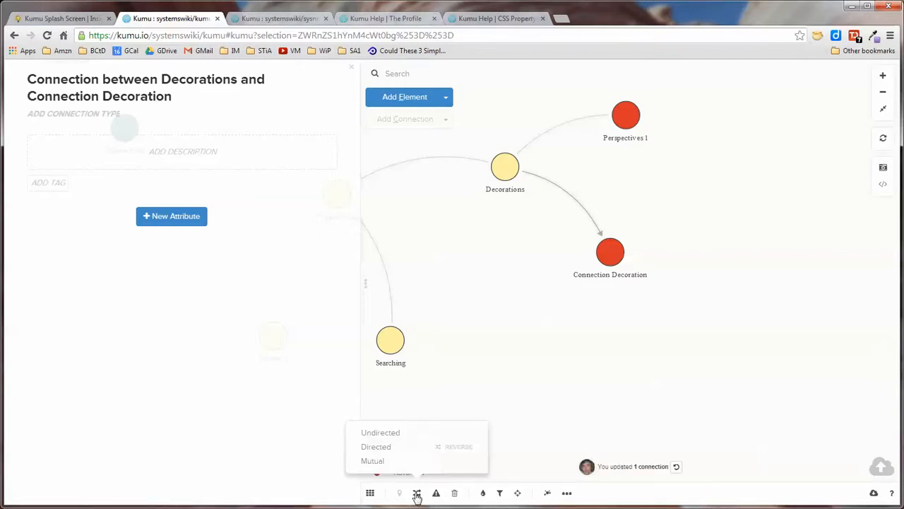
{"action": "left_click", "coordinate": [466, 448]}
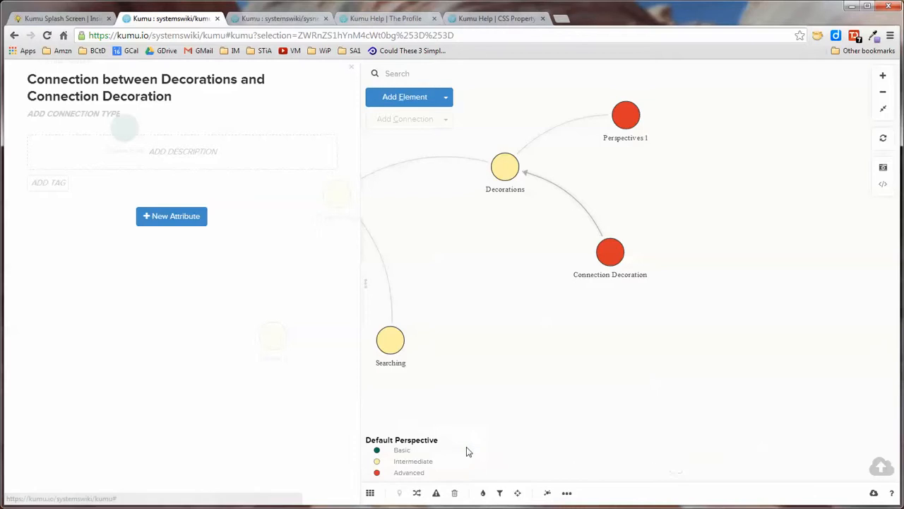
- Set the connection between Decorations and Connection Decoration to mutual, and return it to undirected
{"action": "left_click", "coordinate": [417, 492]}
{"action": "left_click", "coordinate": [370, 460]}
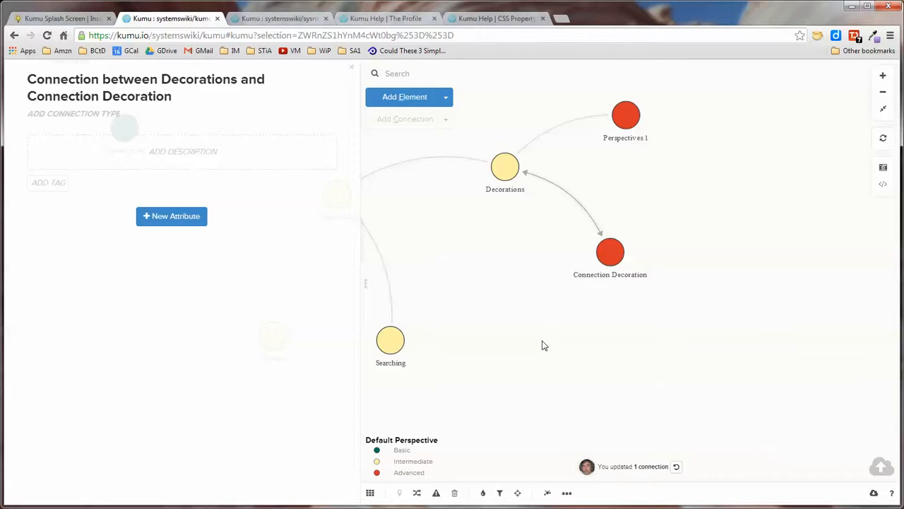
{"action": "left_click", "coordinate": [416, 492]}
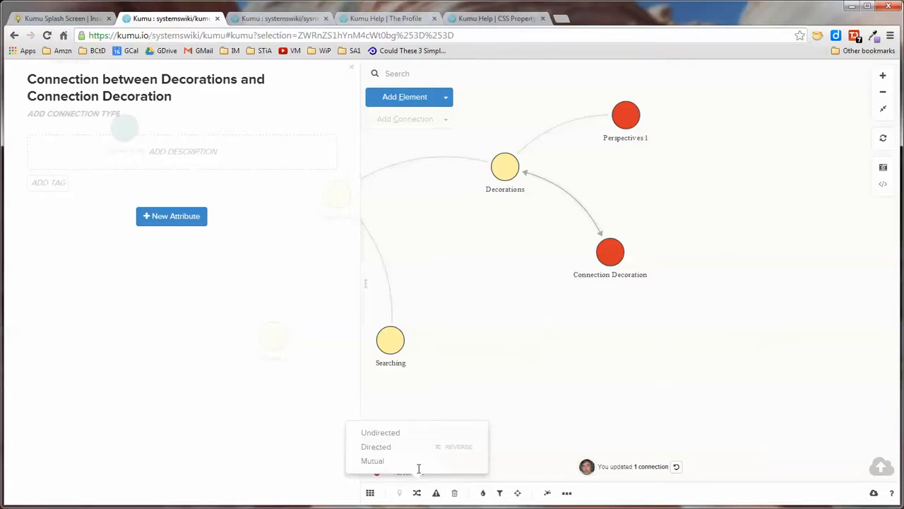
{"action": "left_click", "coordinate": [381, 431]}
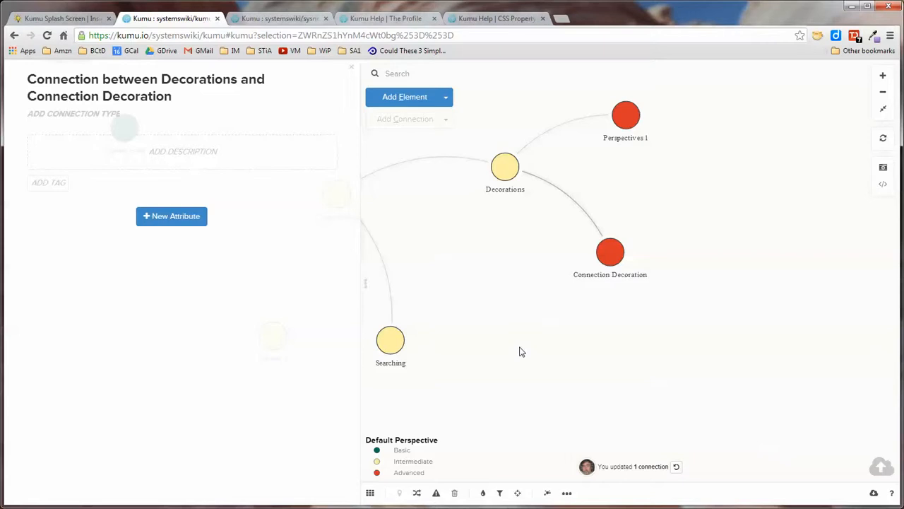
- Add a delay mark to the connection from D to B in the SysNet storytelling map, and remove it again
{"action": "left_click", "coordinate": [288, 19]}
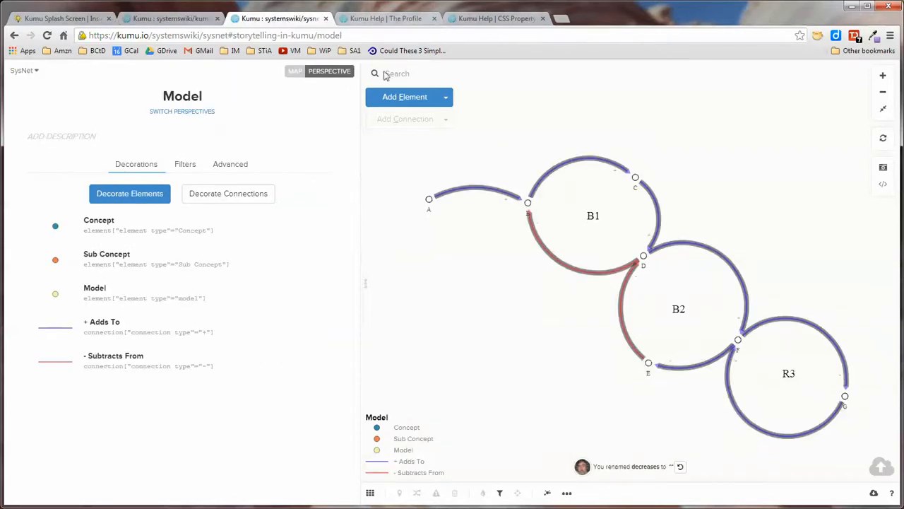
{"action": "left_click_drag", "start_coordinate": [534, 380], "coordinate": [514, 347]}
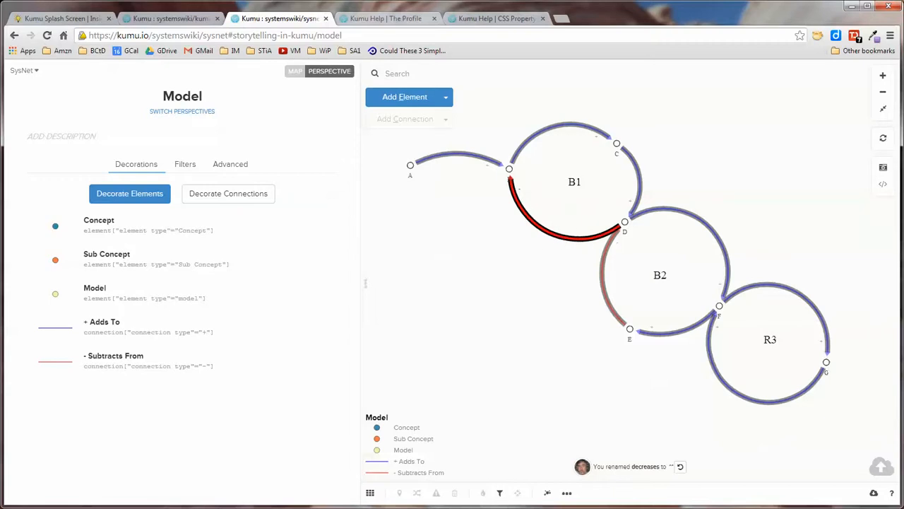
{"action": "left_click", "coordinate": [558, 239]}
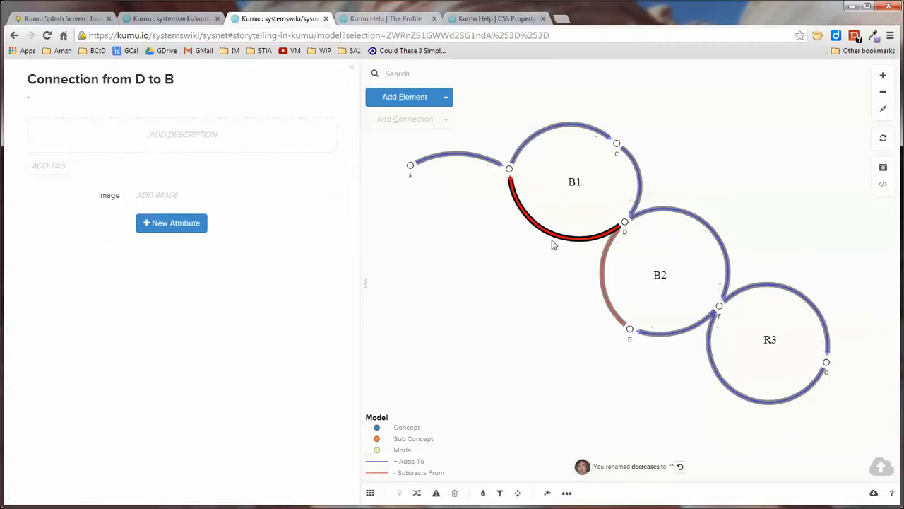
{"action": "mouse_move", "coordinate": [164, 93]}
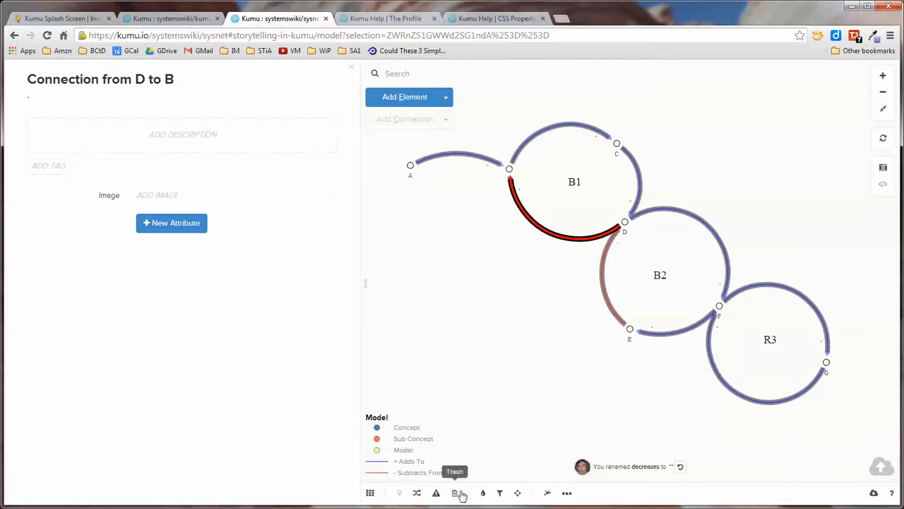
{"action": "left_click", "coordinate": [436, 492]}
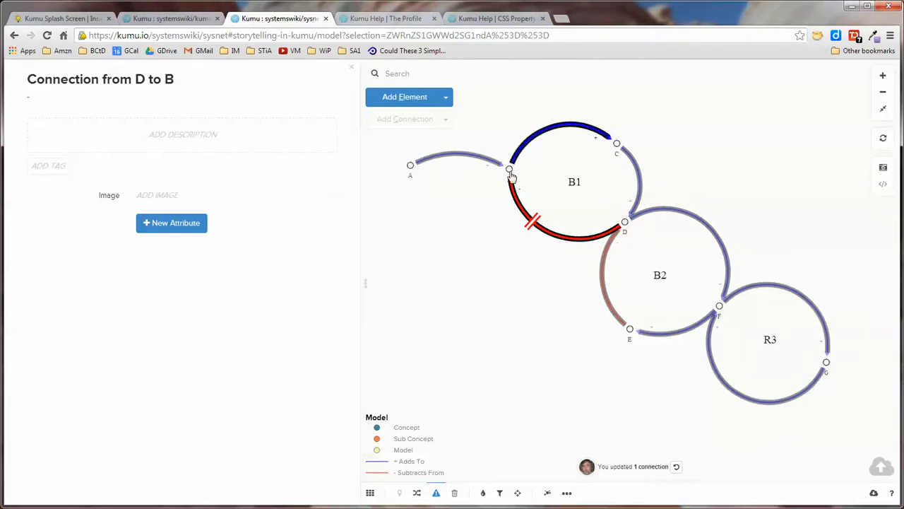
{"action": "left_click", "coordinate": [437, 493]}
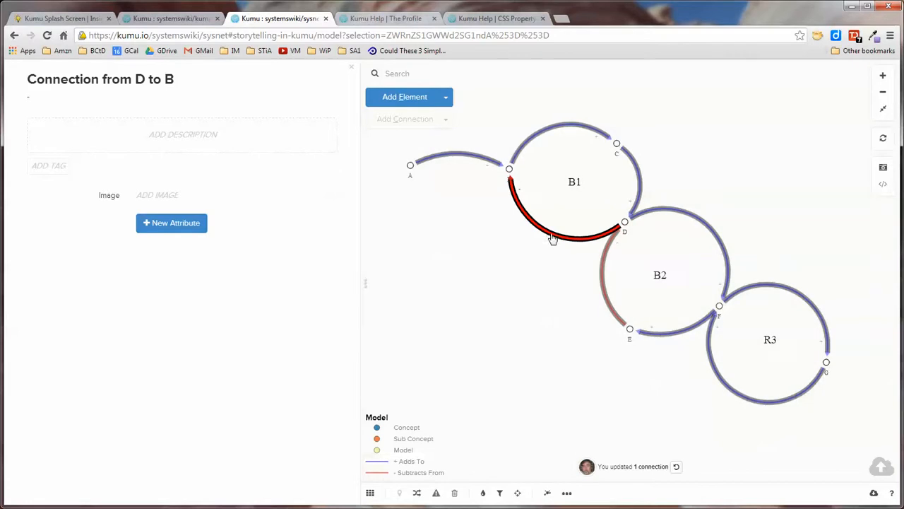
- Check the connection types of D to B and B to C, and consult the Profile help guide on connection type labels
{"action": "mouse_move", "coordinate": [30, 104]}
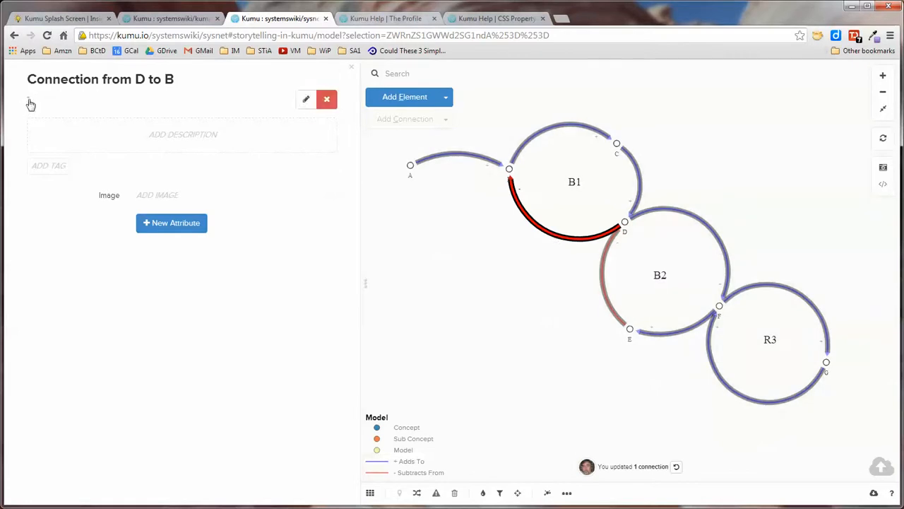
{"action": "left_click", "coordinate": [545, 139]}
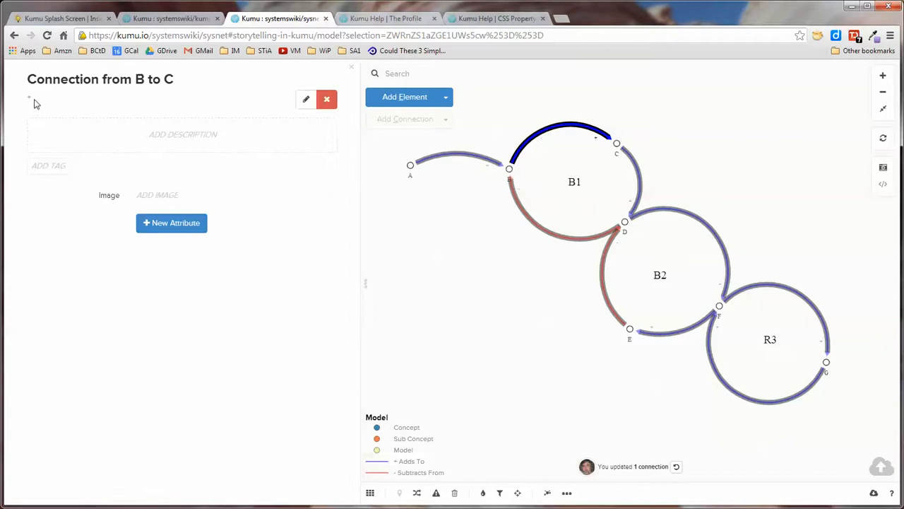
{"action": "left_click", "coordinate": [376, 19]}
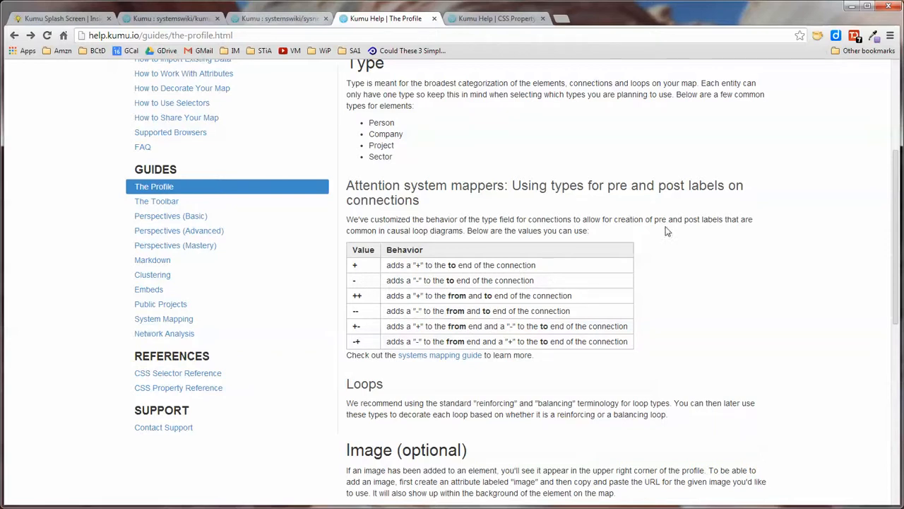
- View the Connection Decoration element's profile in the Kumu map, and return to the Profile help guide
{"action": "left_click", "coordinate": [182, 19]}
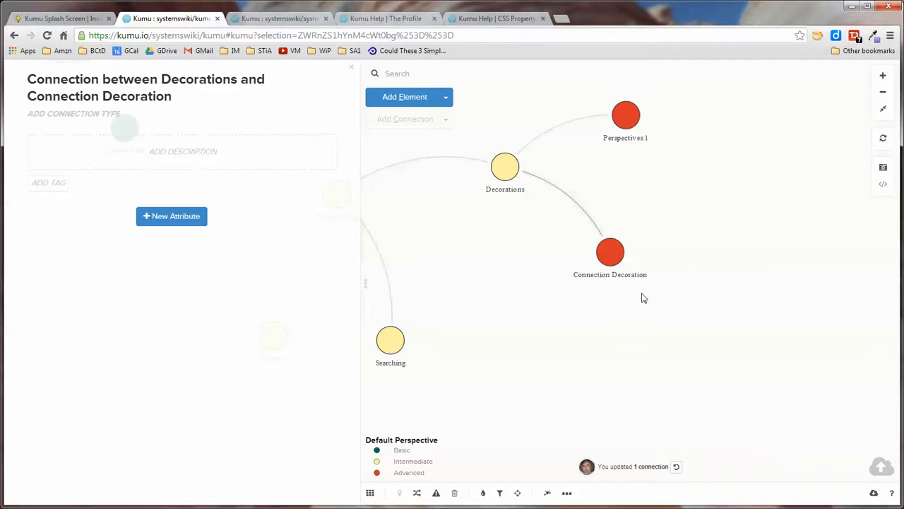
{"action": "left_click", "coordinate": [612, 257]}
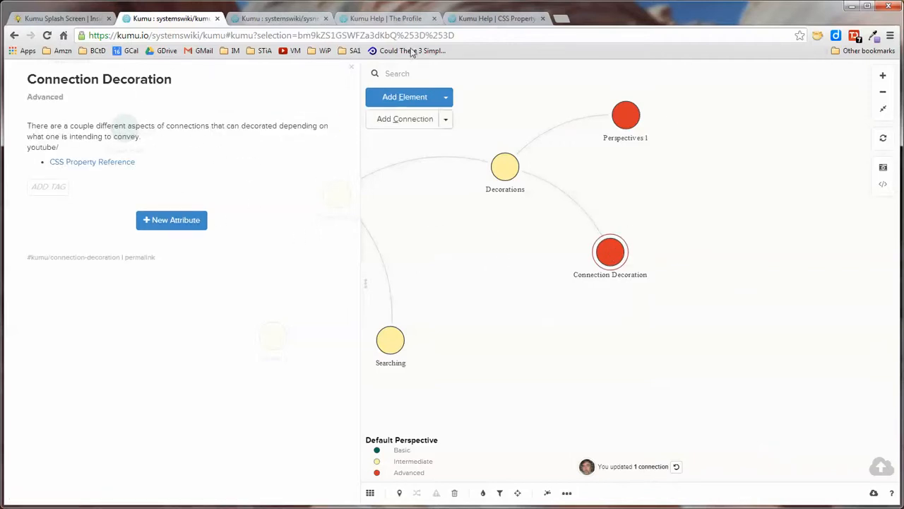
{"action": "left_click", "coordinate": [368, 20]}
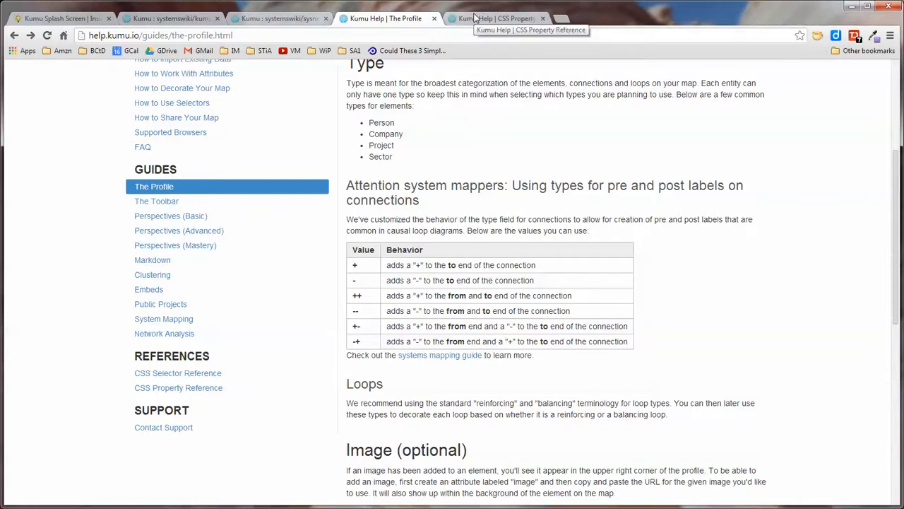
- Review the width, color and legend label of the "+ Adds To" connection decoration in the SysNet Model perspective without saving changes
{"action": "left_click", "coordinate": [286, 19]}
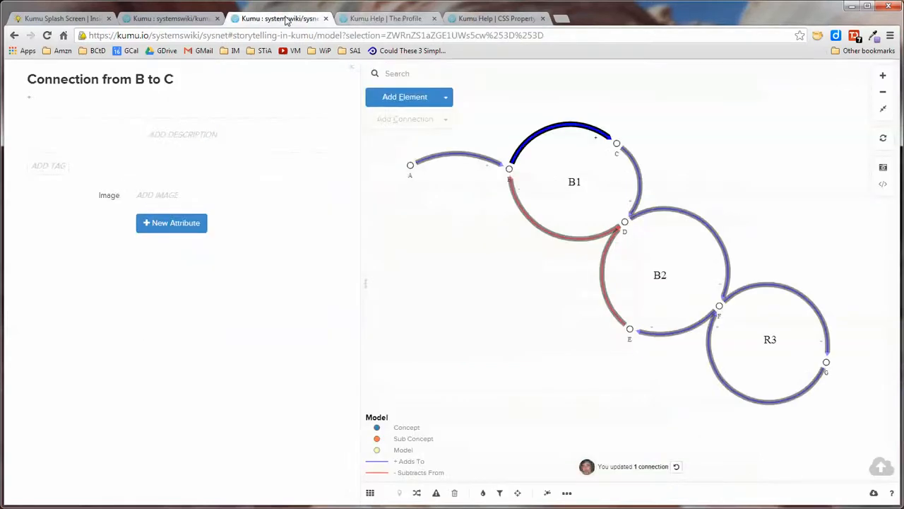
{"action": "left_click", "coordinate": [456, 264]}
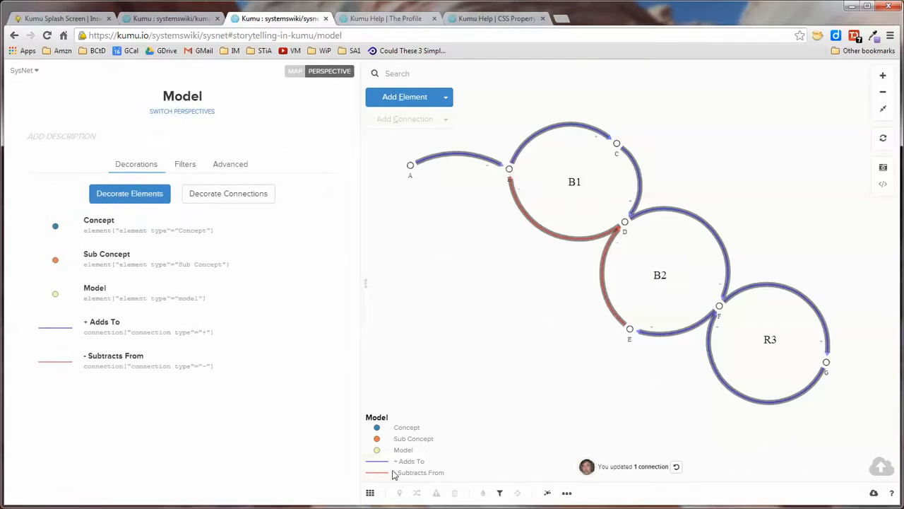
{"action": "mouse_move", "coordinate": [150, 324]}
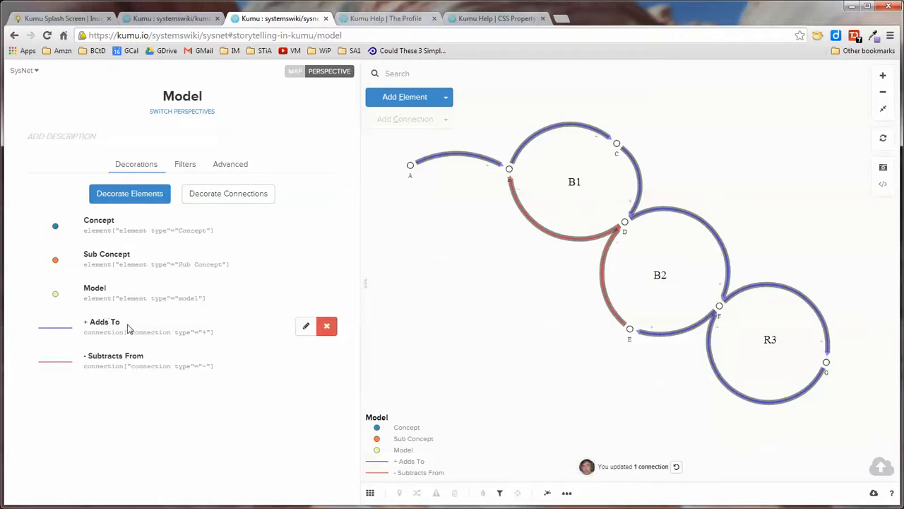
{"action": "left_click", "coordinate": [308, 327]}
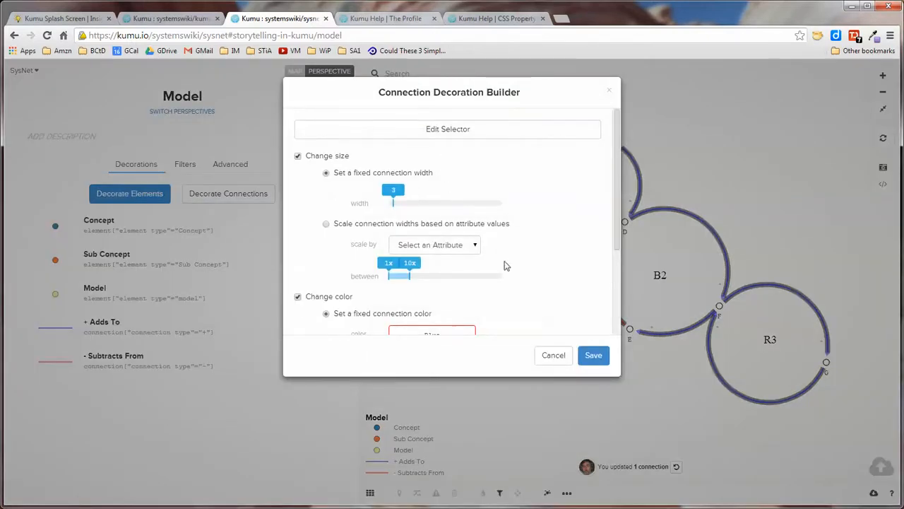
{"action": "left_click_drag", "start_coordinate": [619, 208], "coordinate": [607, 311]}
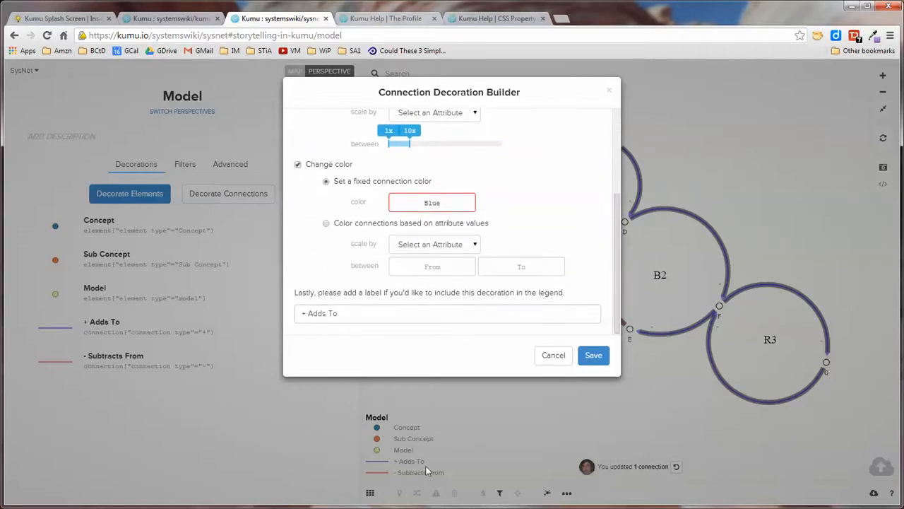
{"action": "left_click", "coordinate": [554, 357]}
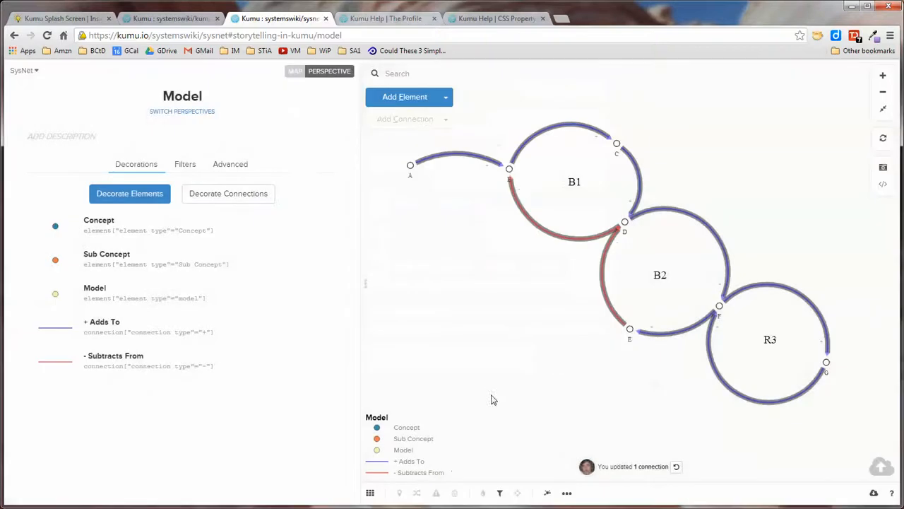
- Examine the connection rules and focus setting in the Model perspective's advanced stylesheet, and reload the map
{"action": "left_click", "coordinate": [247, 169]}
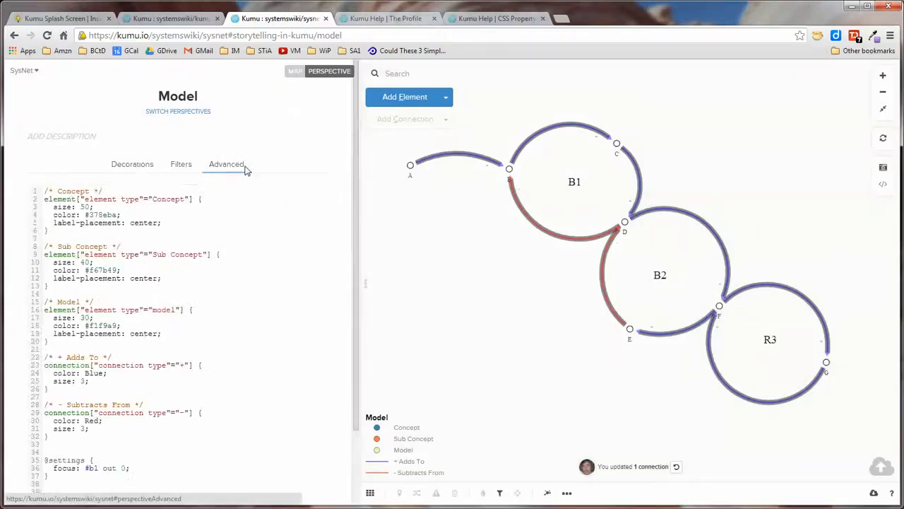
{"action": "scroll", "coordinate": [357, 223], "scroll_direction": "down", "scroll_amount": 2}
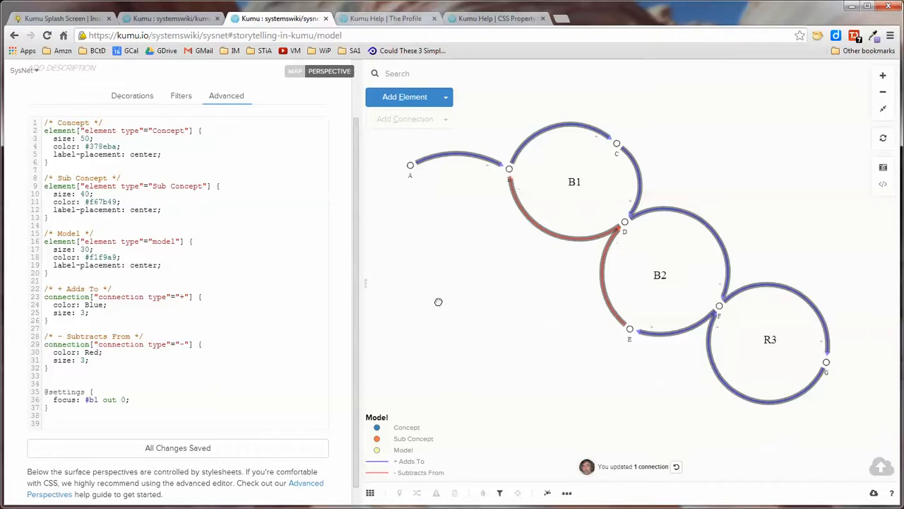
{"action": "left_click", "coordinate": [48, 37]}
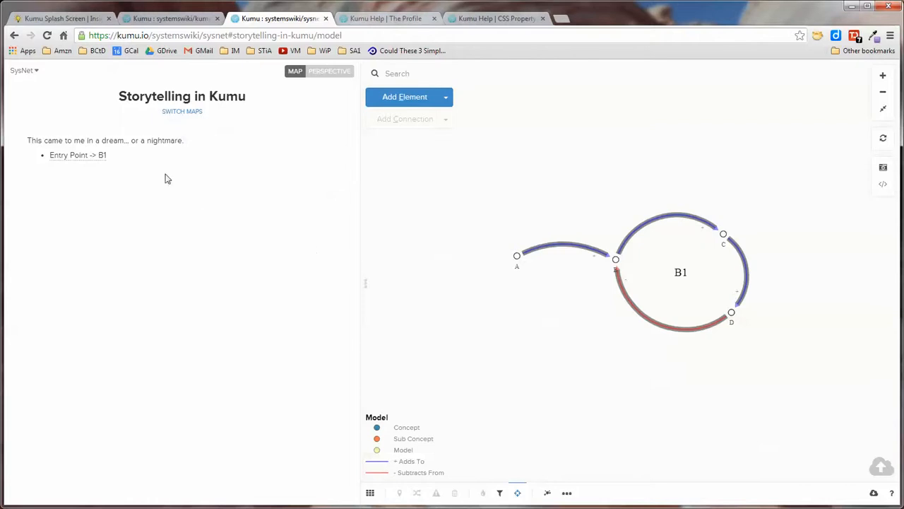
- Follow the story links from the entry point through loops B1, B2 and R3, checking the link markup in B2's description without changing it
{"action": "left_click", "coordinate": [76, 155]}
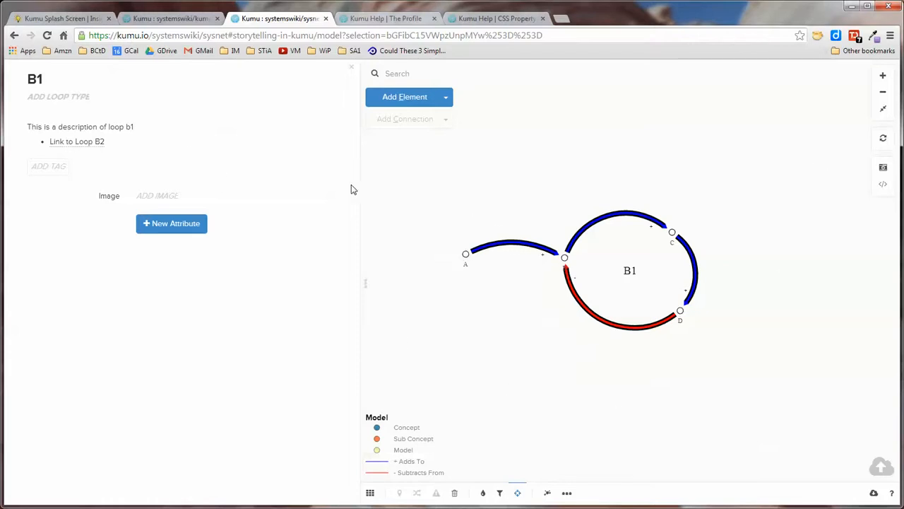
{"action": "left_click", "coordinate": [77, 141]}
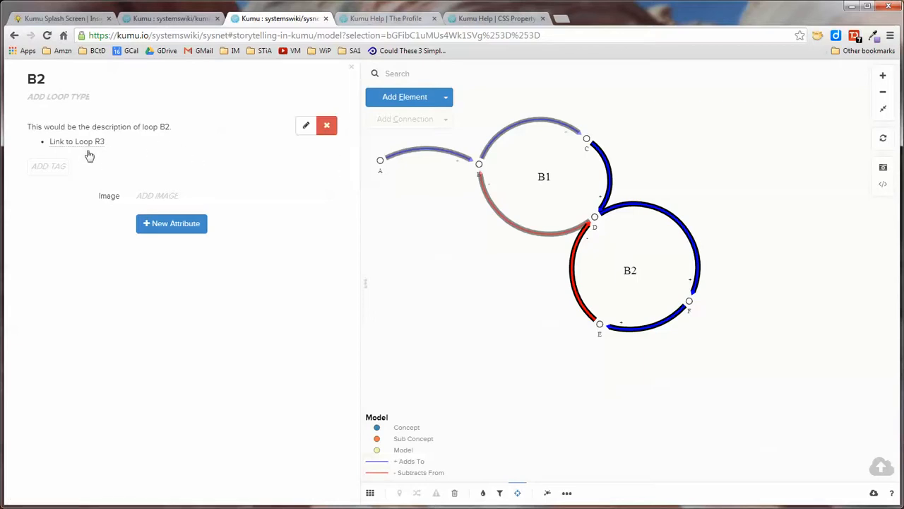
{"action": "left_click", "coordinate": [146, 125]}
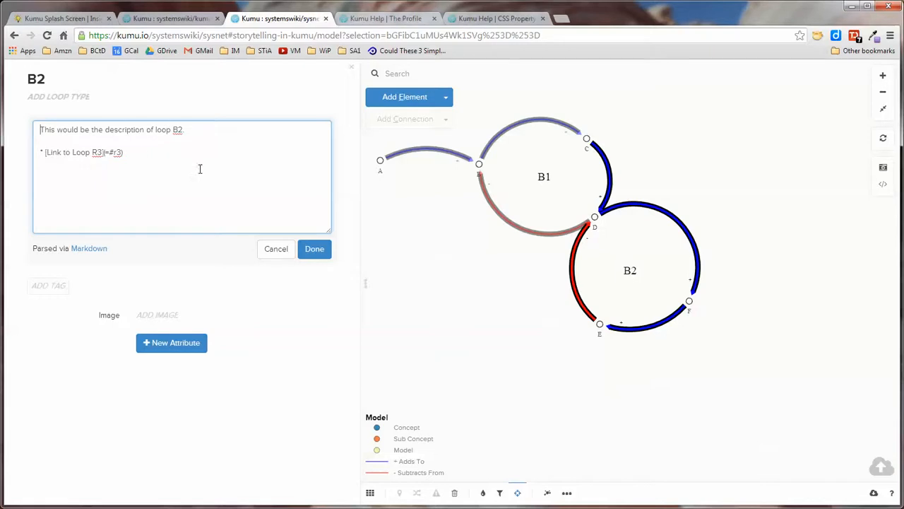
{"action": "left_click", "coordinate": [226, 254]}
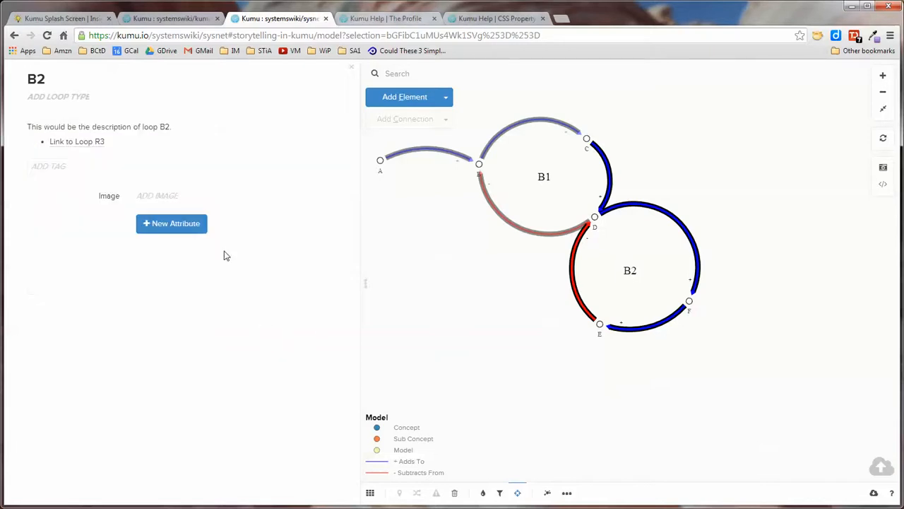
{"action": "left_click", "coordinate": [76, 144]}
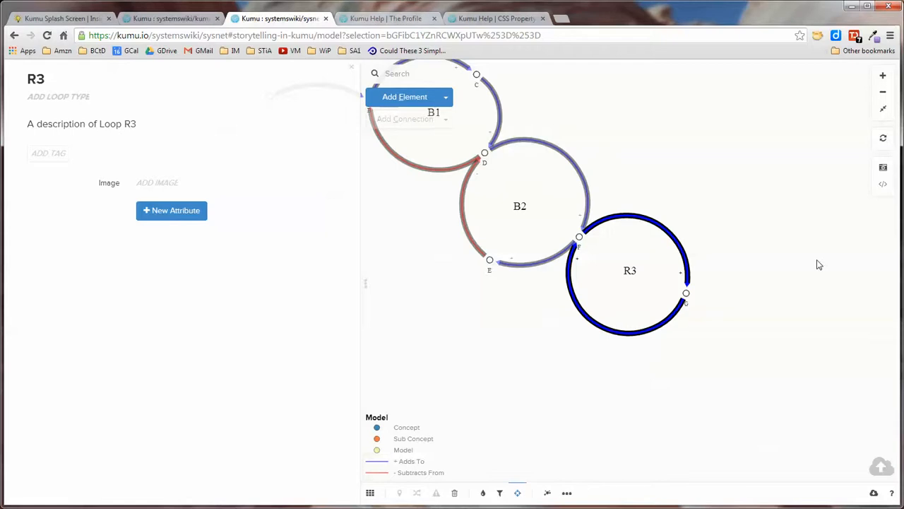
- View the CSS Property Reference help page, check the Connection Decoration element's profile for its link, and return to the reference
{"action": "left_click", "coordinate": [507, 22]}
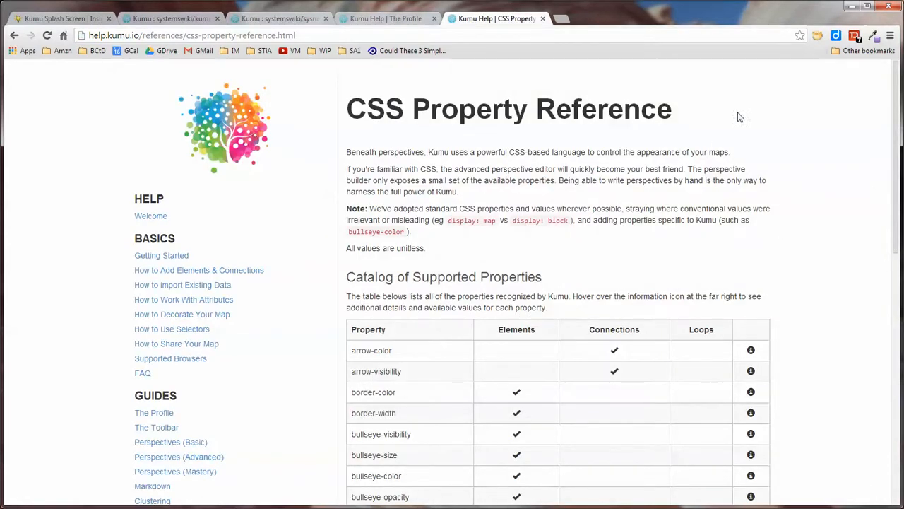
{"action": "left_click", "coordinate": [156, 19]}
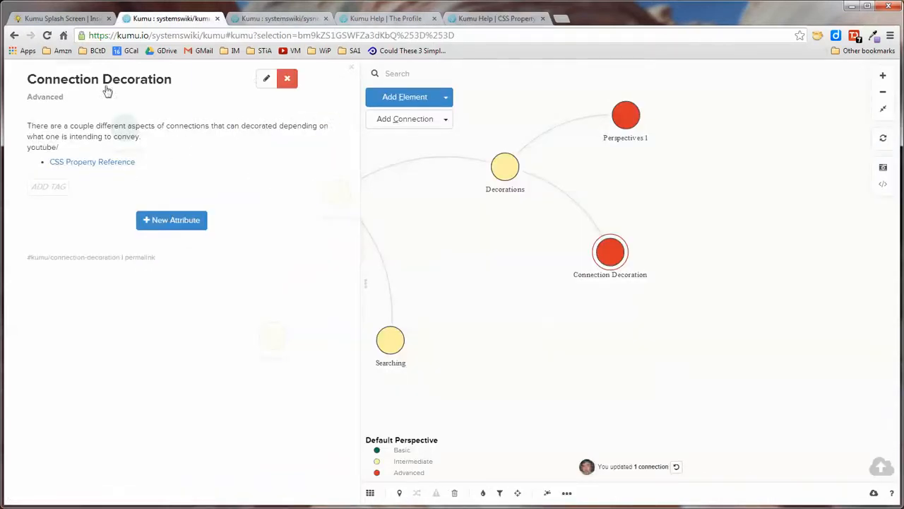
{"action": "left_click", "coordinate": [498, 19]}
- Read the explanations of arrow-color, arrow-visibility and color in the catalog of supported properties
{"action": "scroll", "coordinate": [813, 236], "scroll_direction": "down", "scroll_amount": 2}
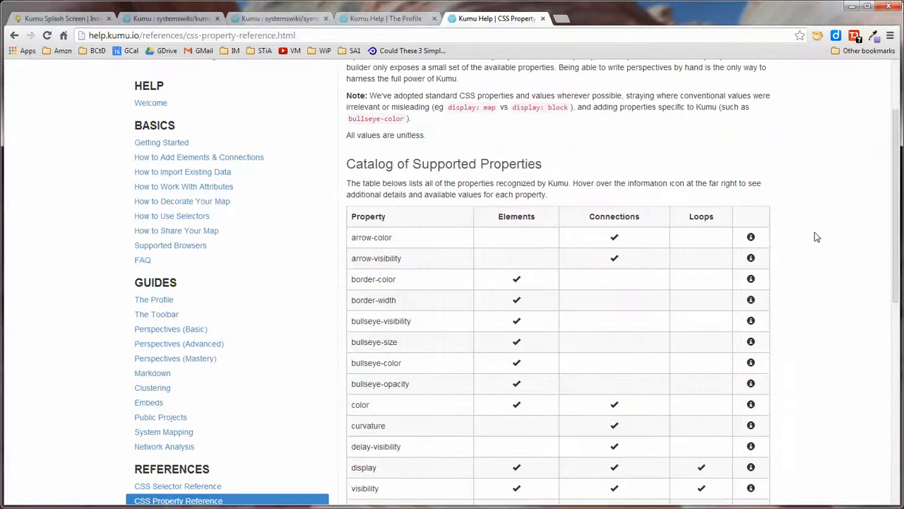
{"action": "scroll", "coordinate": [814, 237], "scroll_direction": "down", "scroll_amount": 1}
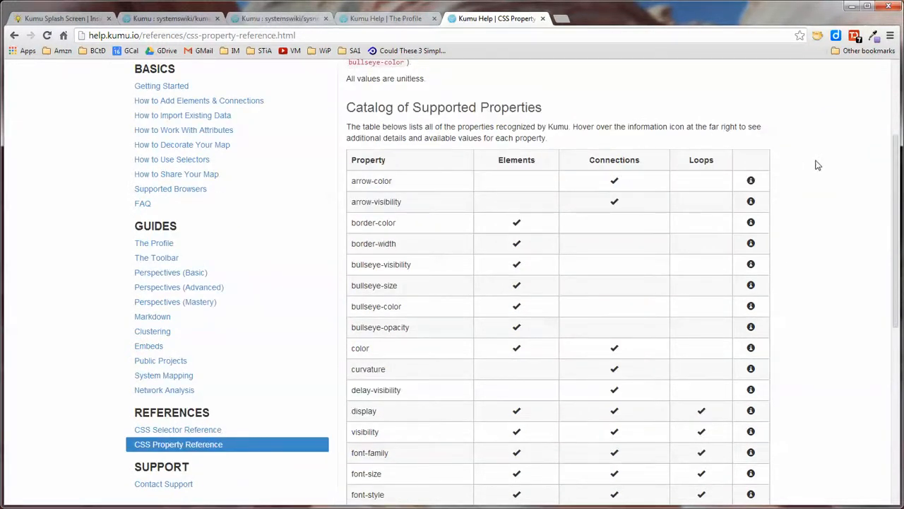
{"action": "scroll", "coordinate": [860, 209], "scroll_direction": "down", "scroll_amount": 1}
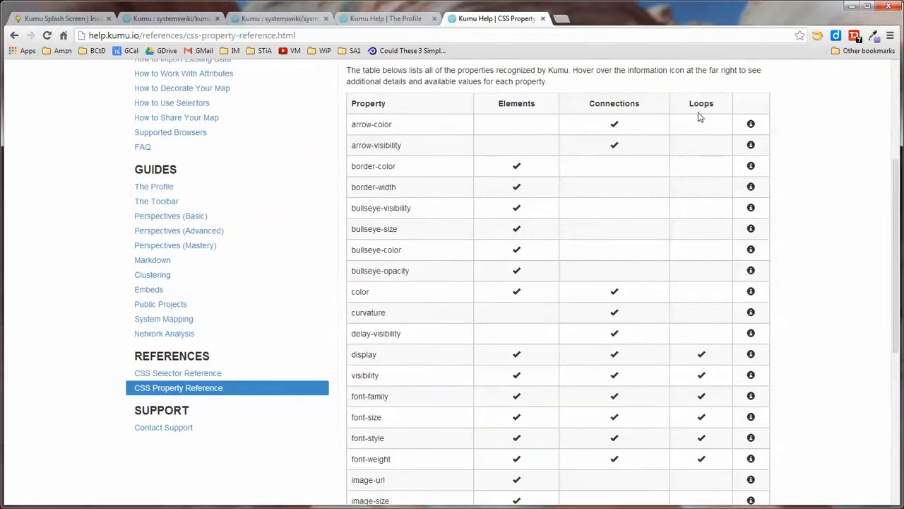
{"action": "mouse_move", "coordinate": [753, 129]}
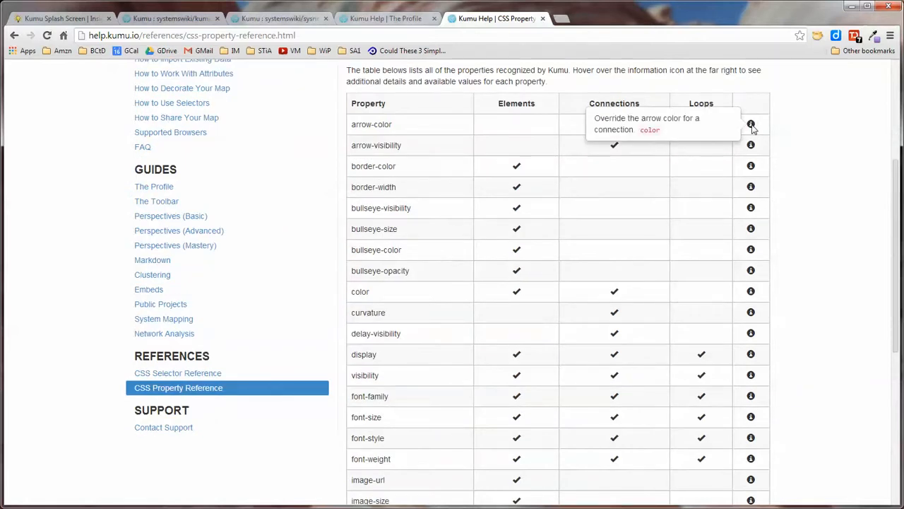
{"action": "mouse_move", "coordinate": [753, 149]}
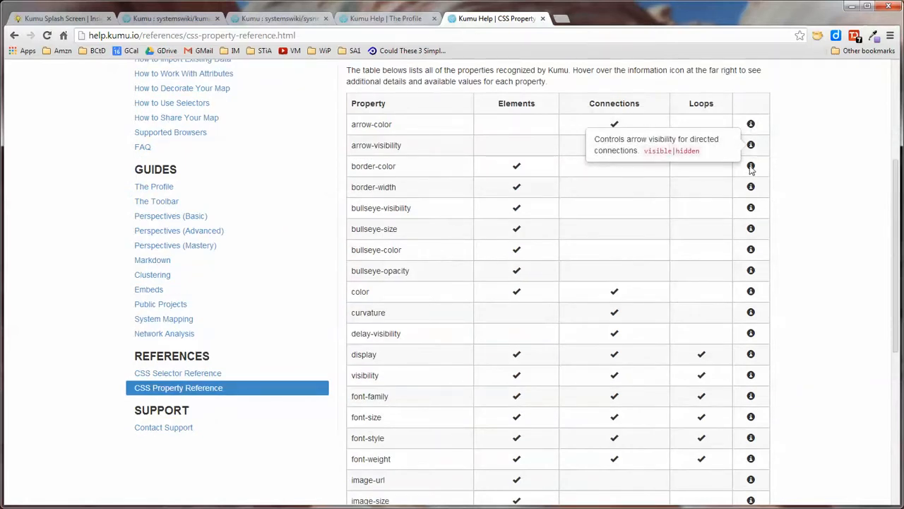
{"action": "mouse_move", "coordinate": [753, 295]}
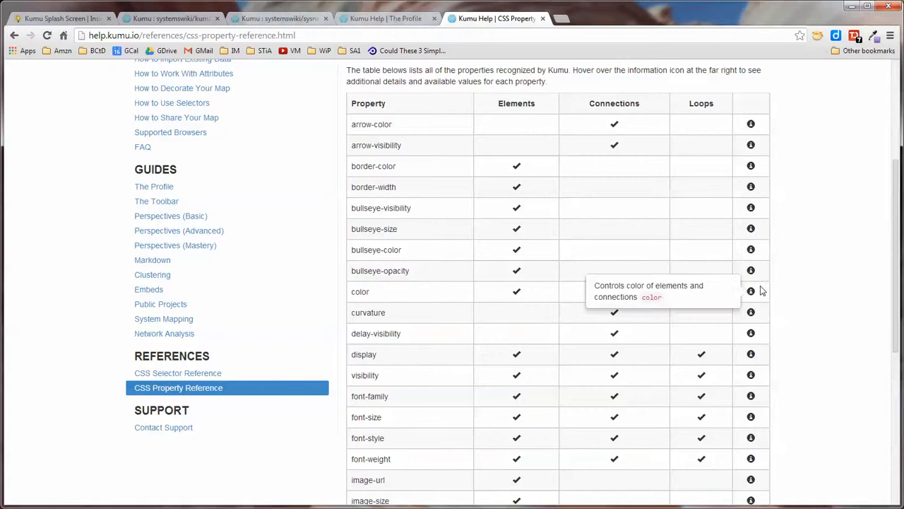
- Examine the whole property catalog to see which properties apply to elements, connections and loops
{"action": "scroll", "coordinate": [798, 269], "scroll_direction": "down", "scroll_amount": 3}
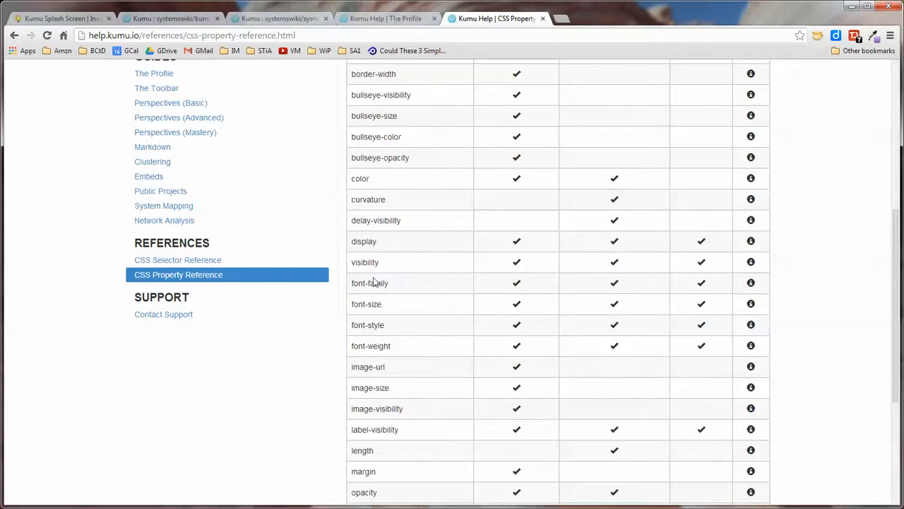
{"action": "scroll", "coordinate": [834, 277], "scroll_direction": "down", "scroll_amount": 3}
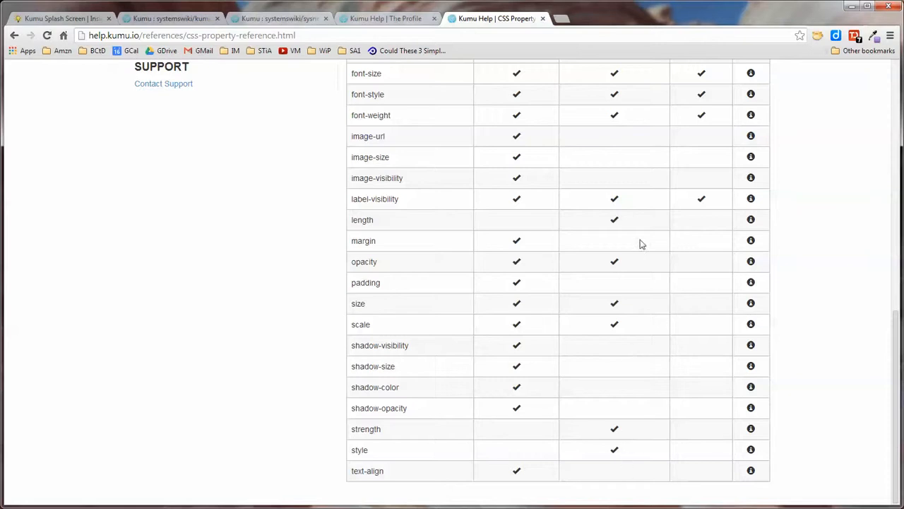
{"action": "scroll", "coordinate": [817, 288], "scroll_direction": "up", "scroll_amount": 9}
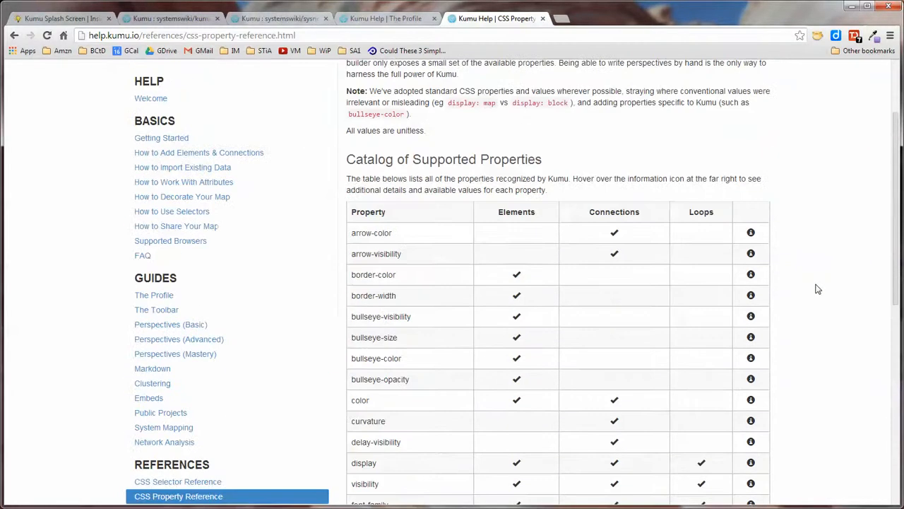
{"action": "scroll", "coordinate": [818, 288], "scroll_direction": "down", "scroll_amount": 4}
{"action": "scroll", "coordinate": [817, 288], "scroll_direction": "down", "scroll_amount": 2}
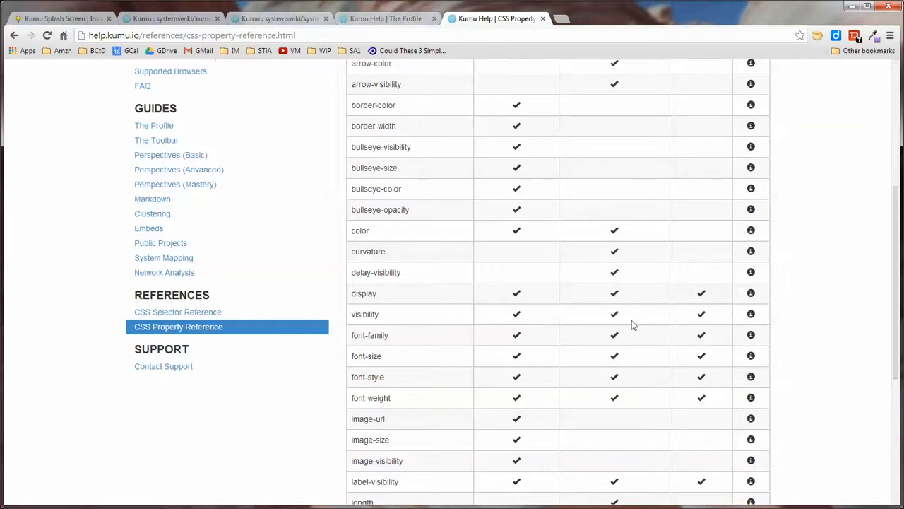
{"action": "scroll", "coordinate": [810, 258], "scroll_direction": "up", "scroll_amount": 4}
{"action": "scroll", "coordinate": [811, 255], "scroll_direction": "down", "scroll_amount": 2}
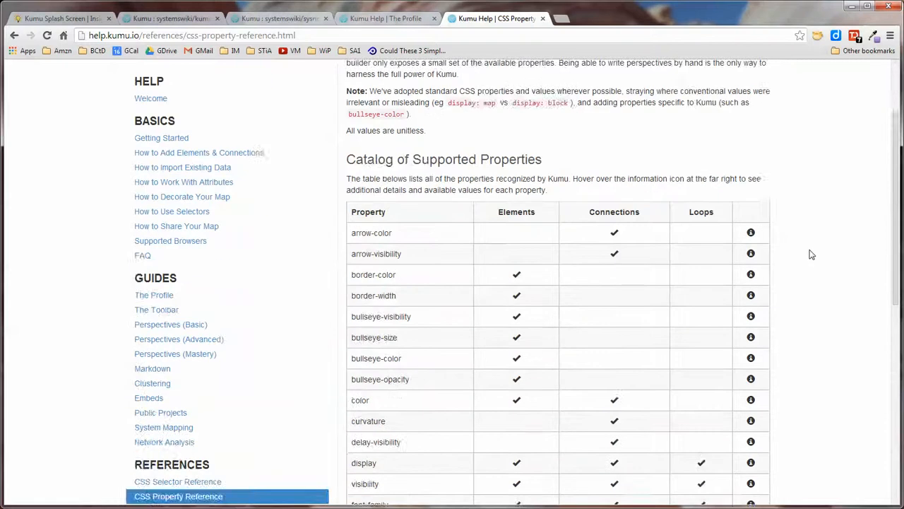
{"action": "scroll", "coordinate": [811, 252], "scroll_direction": "up", "scroll_amount": 2}
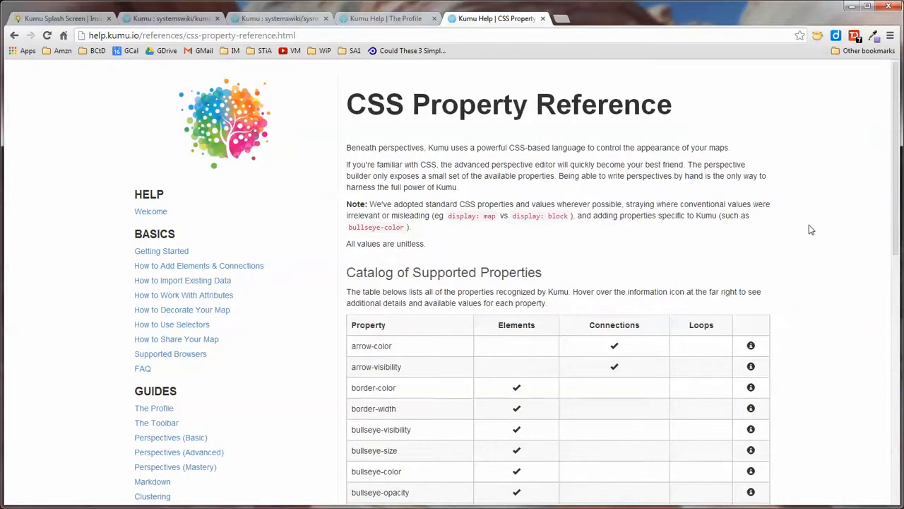
{"action": "scroll", "coordinate": [810, 230], "scroll_direction": "down", "scroll_amount": 4}
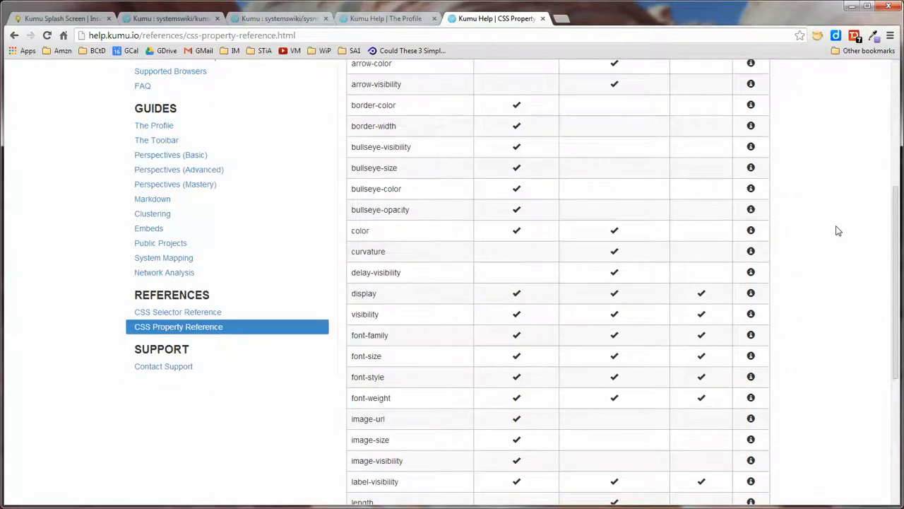
{"action": "scroll", "coordinate": [838, 231], "scroll_direction": "up", "scroll_amount": 2}
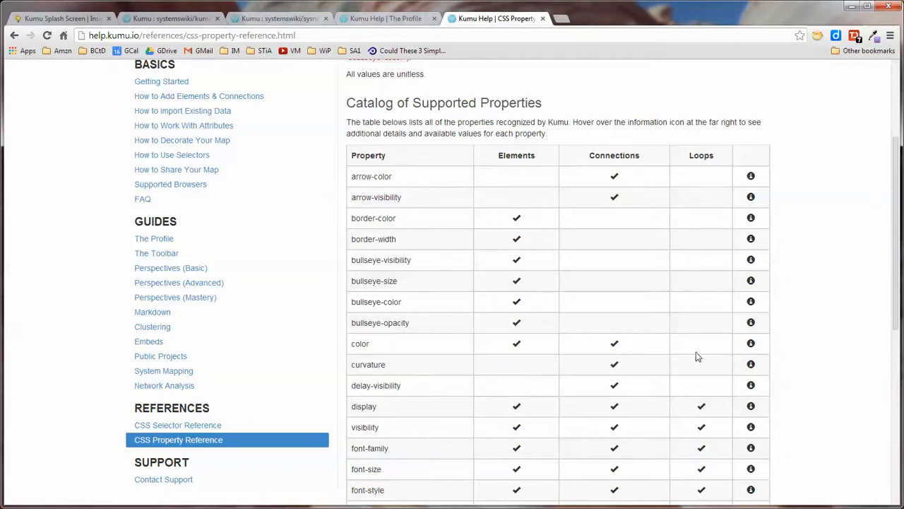
- Read the explanations of color, delay-visibility, visibility and font-family, and look over the rest of the property table
{"action": "mouse_move", "coordinate": [751, 346]}
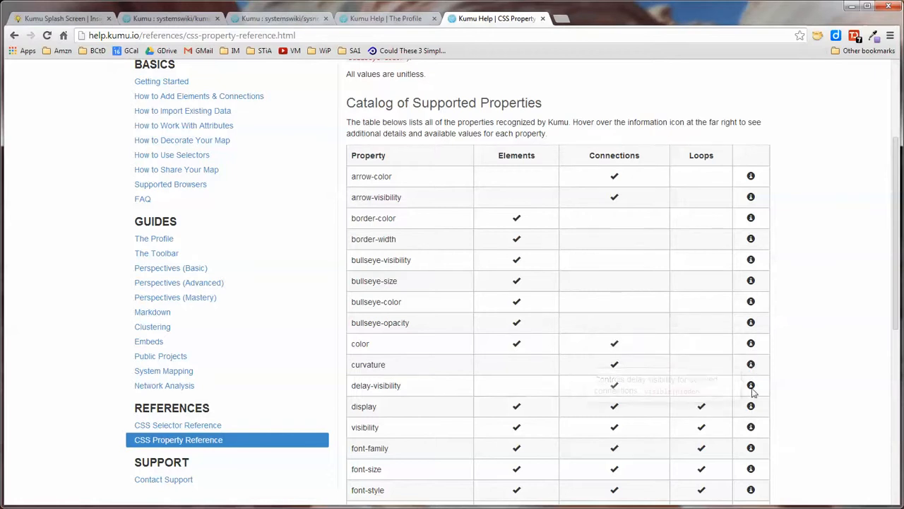
{"action": "mouse_move", "coordinate": [753, 394]}
{"action": "mouse_move", "coordinate": [752, 429]}
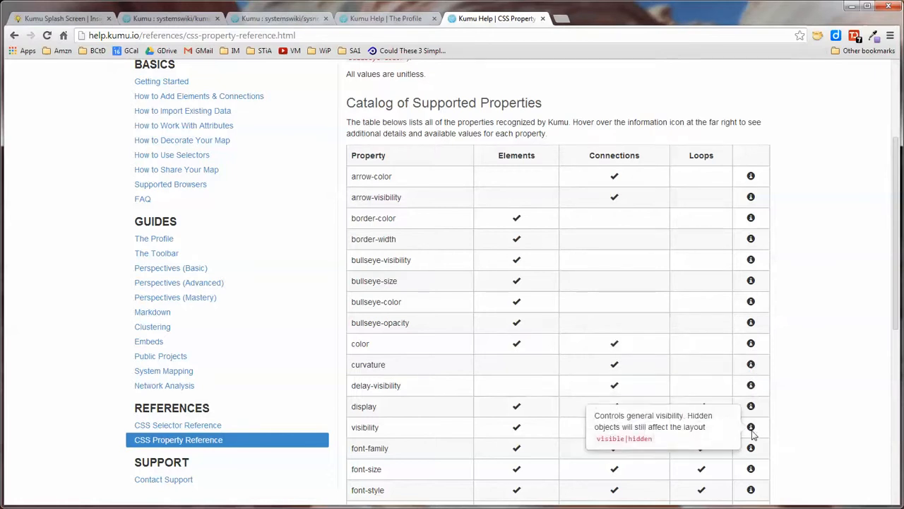
{"action": "mouse_move", "coordinate": [752, 450]}
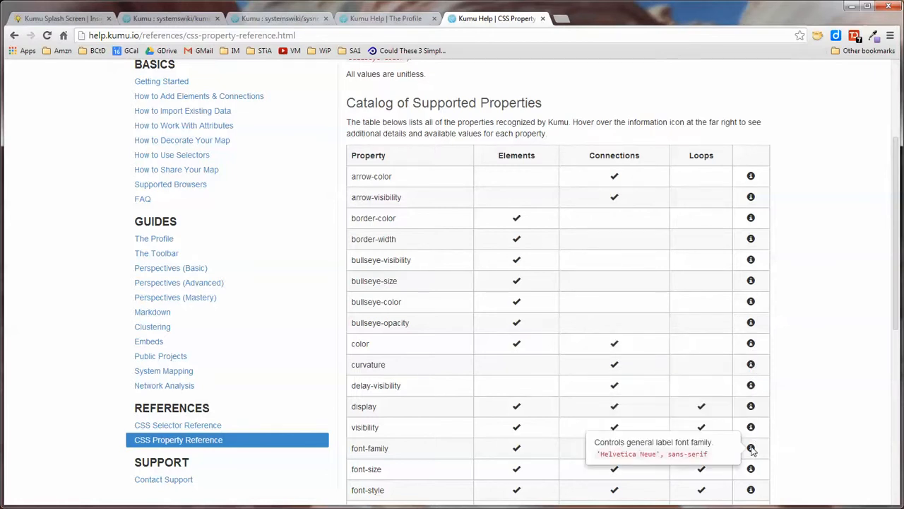
{"action": "scroll", "coordinate": [800, 349], "scroll_direction": "down", "scroll_amount": 3}
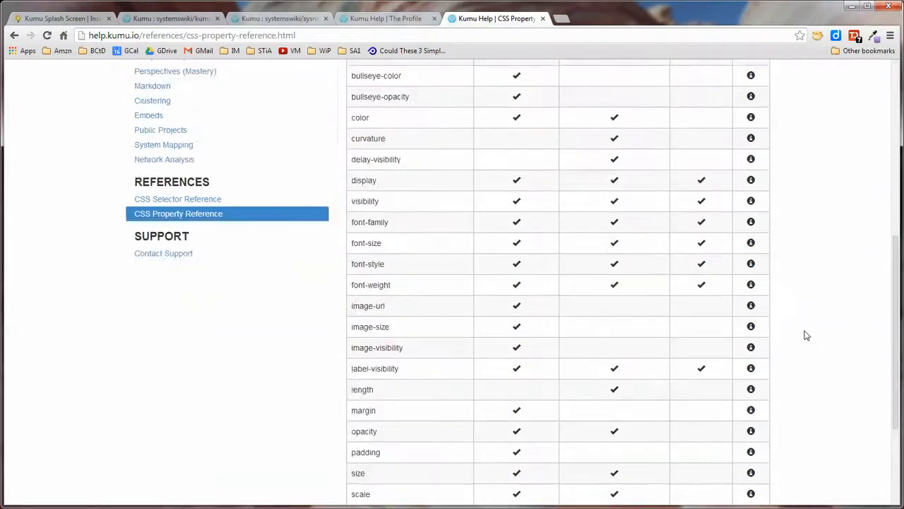
{"action": "scroll", "coordinate": [806, 335], "scroll_direction": "up", "scroll_amount": 2}
- Revisit the Profile help guide, and return to the storytelling map to view loops B1, B2 and R3 together
{"action": "left_click", "coordinate": [398, 20]}
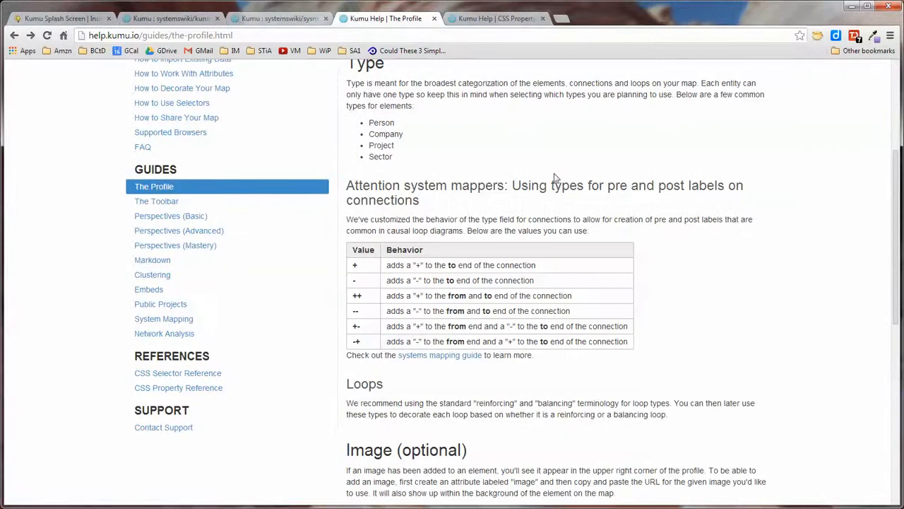
{"action": "left_click", "coordinate": [277, 19]}
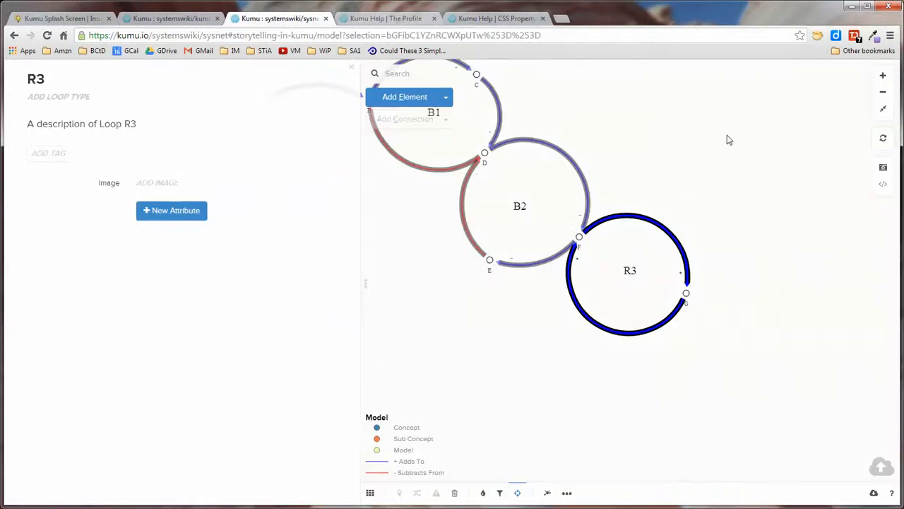
{"action": "left_click_drag", "start_coordinate": [646, 162], "coordinate": [734, 236]}
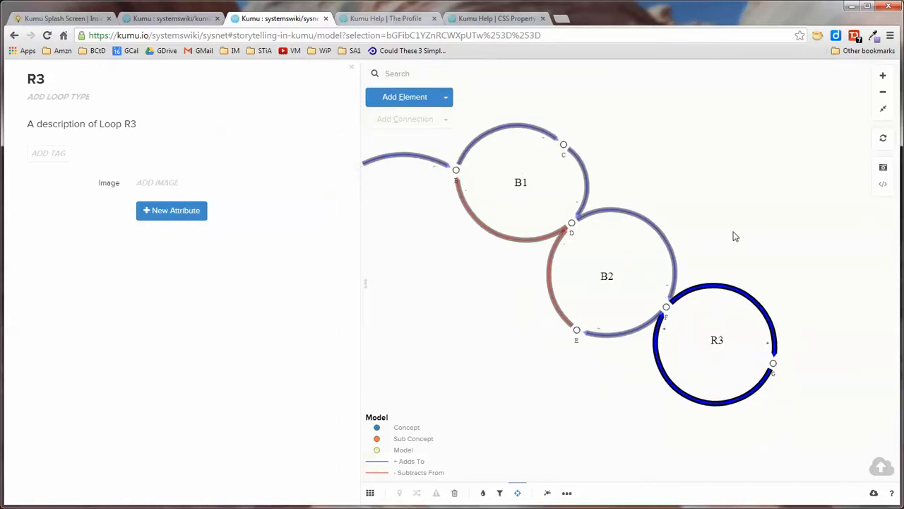